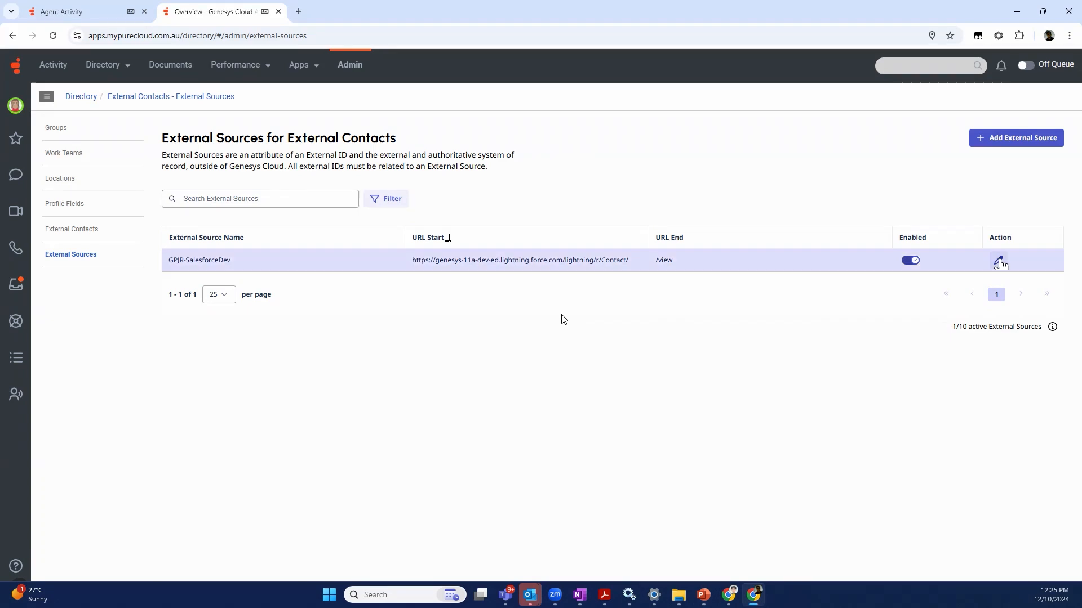
Step: Check the GPJR-SalesforceDev external source's profile URL fragments against the contact's URL in Salesforce, leaving the source settings without saving
{"action": "left_click", "coordinate": [998, 260]}
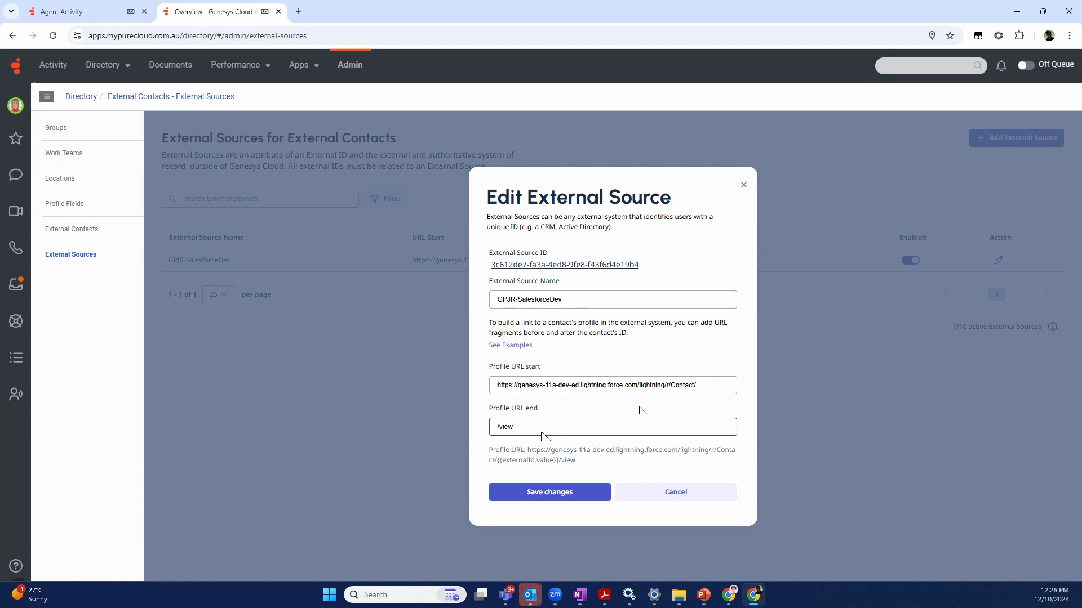
{"action": "left_click", "coordinate": [728, 595]}
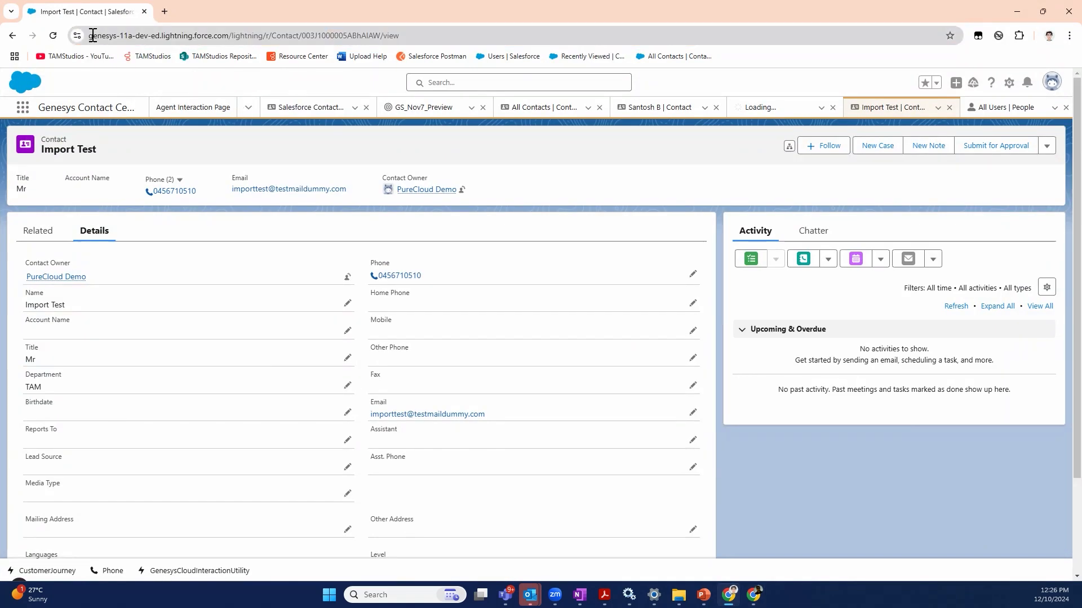
{"action": "left_click_drag", "start_coordinate": [93, 35], "coordinate": [406, 35]}
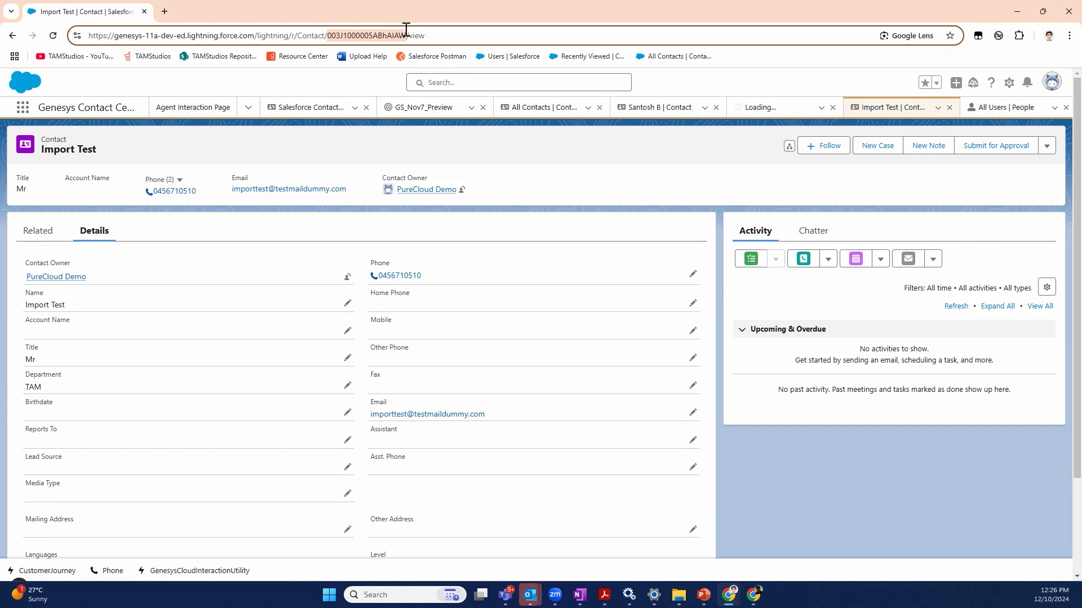
{"action": "key", "text": "alt+Tab"}
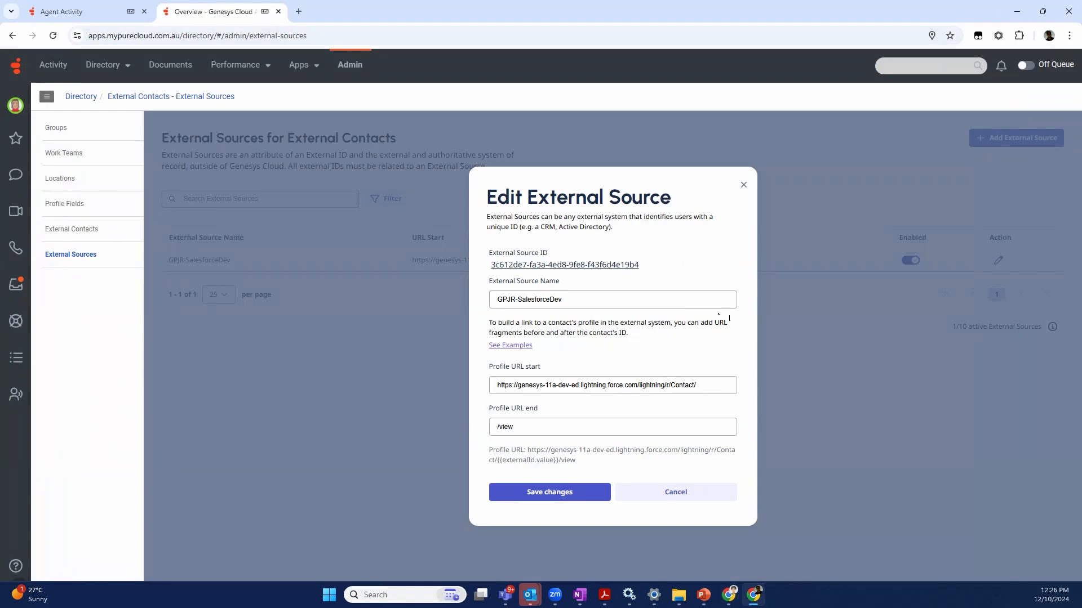
{"action": "left_click", "coordinate": [686, 494]}
Step: Start a bulk import in External Contacts and Organizations and load the file csvSample-SF-Update1
{"action": "left_click", "coordinate": [102, 65]}
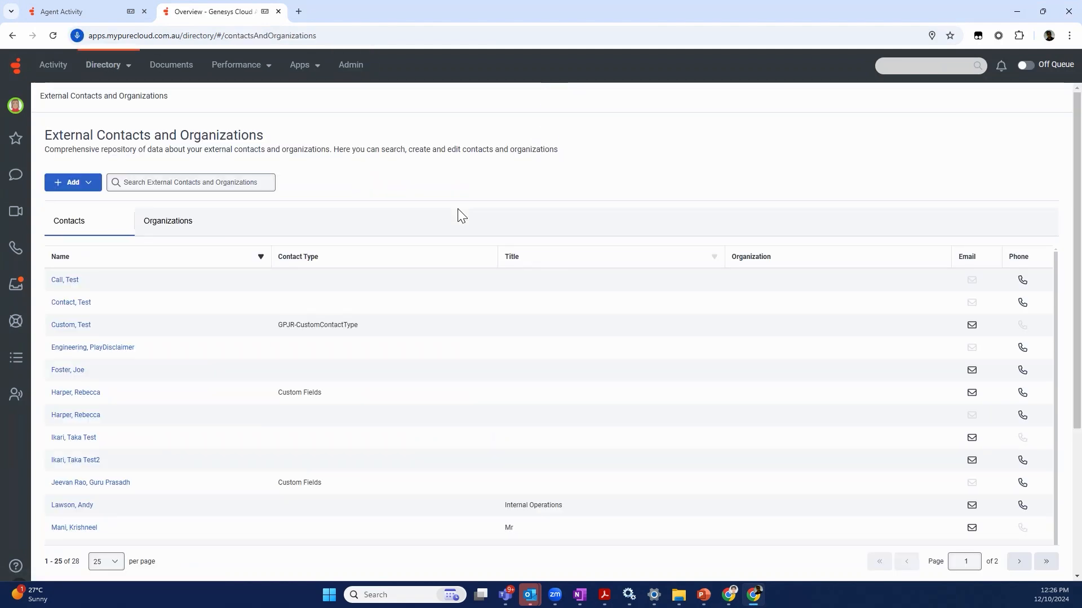
{"action": "left_click", "coordinate": [73, 182]}
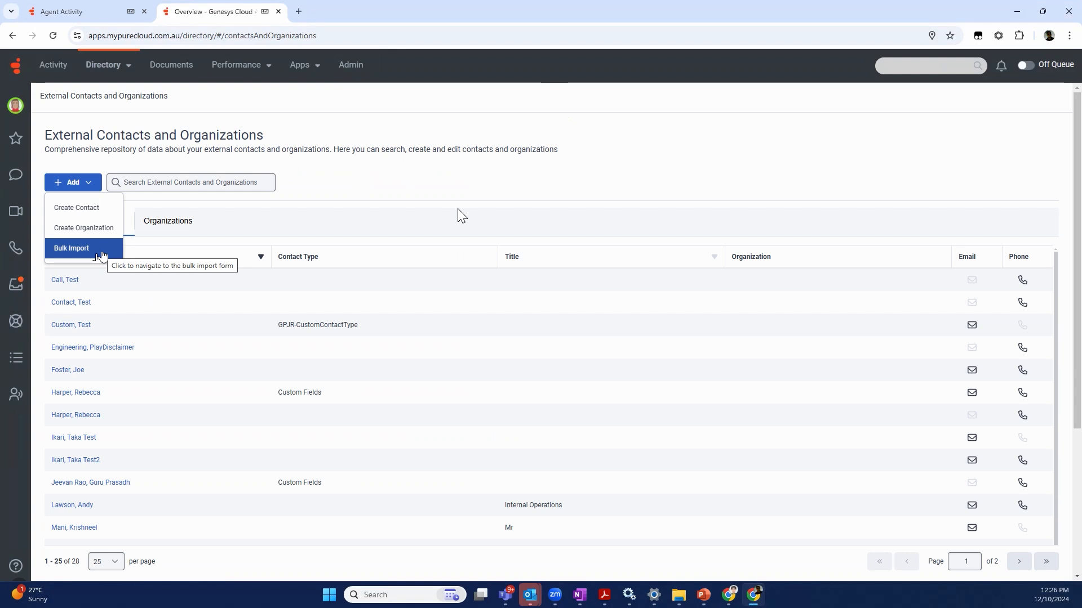
{"action": "left_click", "coordinate": [101, 255]}
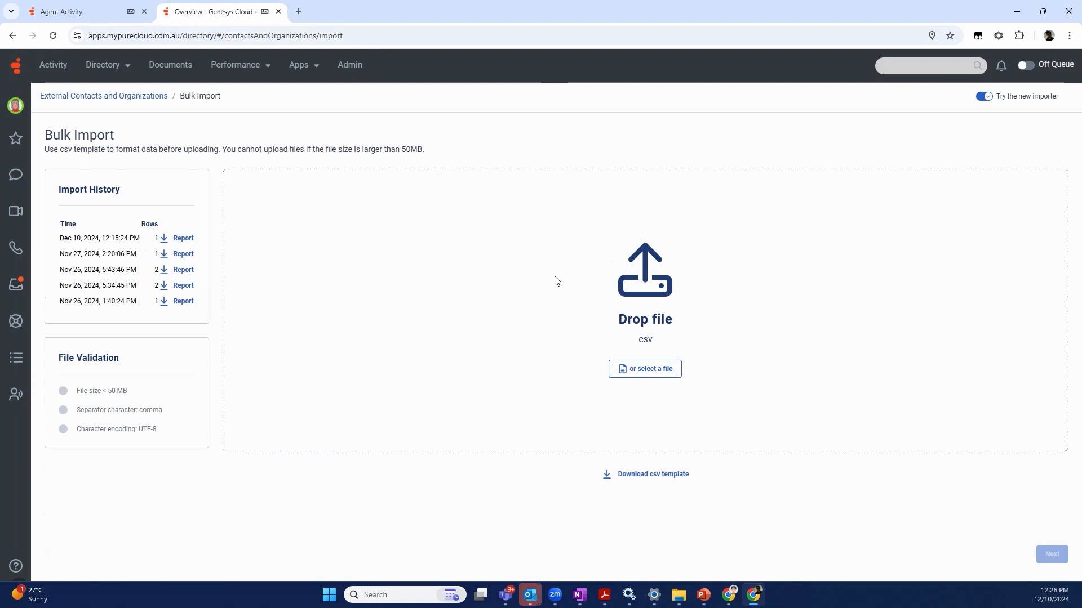
{"action": "left_click", "coordinate": [668, 370]}
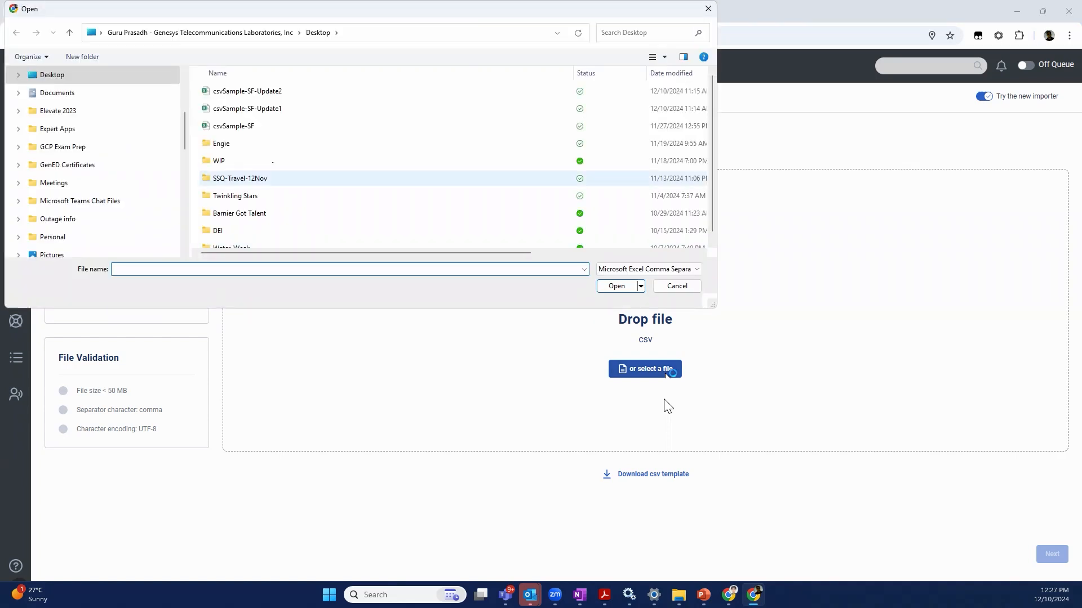
{"action": "left_click", "coordinate": [286, 108]}
{"action": "key", "text": "Return"}
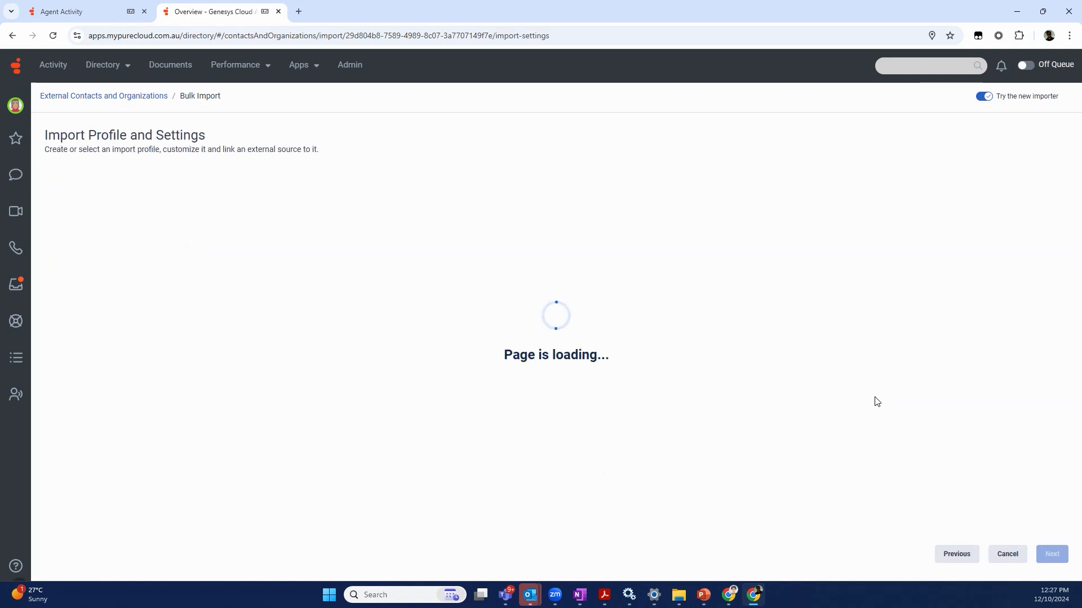
Step: Set the import profile to GPJRSalesforceDev-Import and the external source to GPJR-SalesforceDev
{"action": "left_click", "coordinate": [135, 332]}
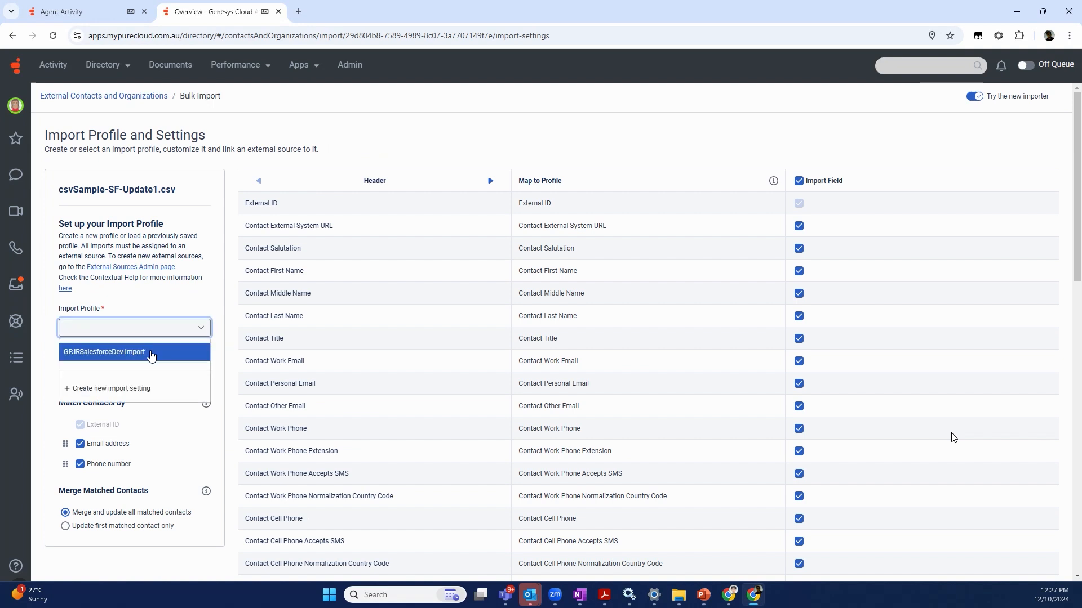
{"action": "left_click", "coordinate": [152, 353]}
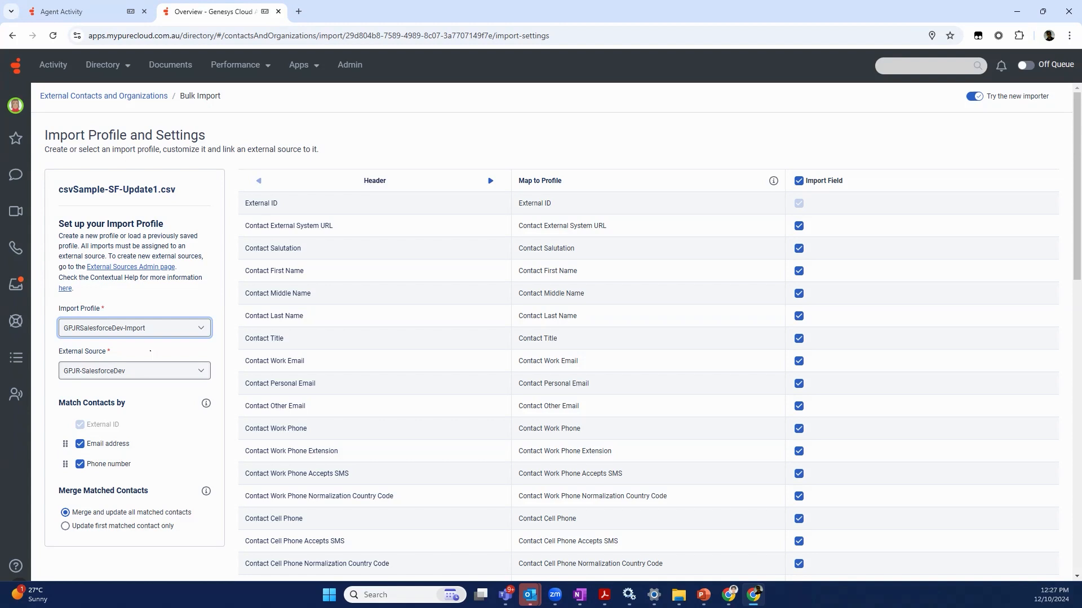
{"action": "left_click", "coordinate": [200, 376]}
{"action": "left_click", "coordinate": [200, 377]}
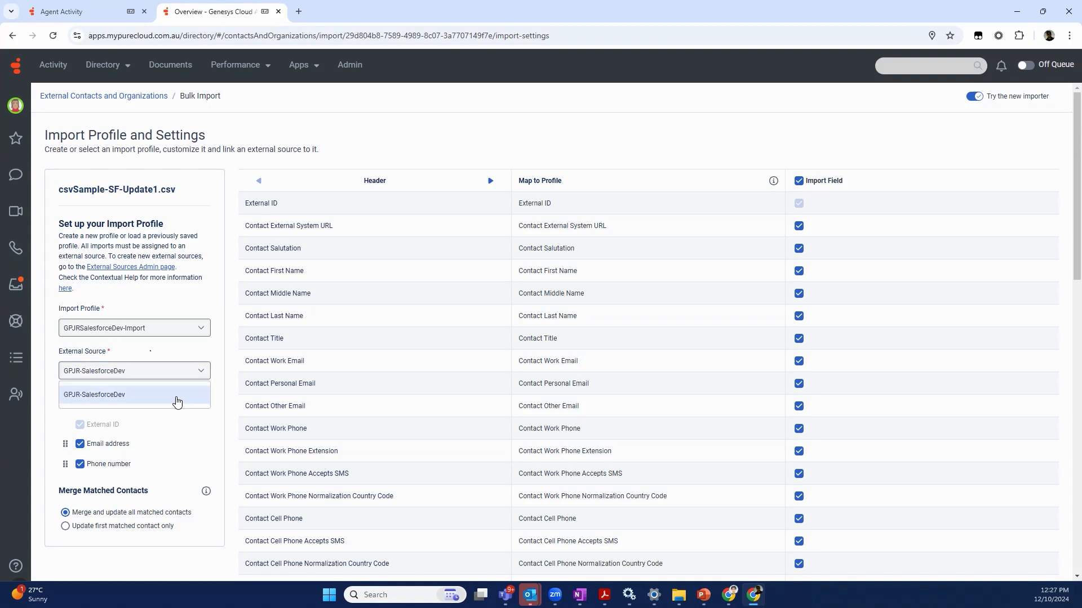
{"action": "left_click", "coordinate": [177, 394]}
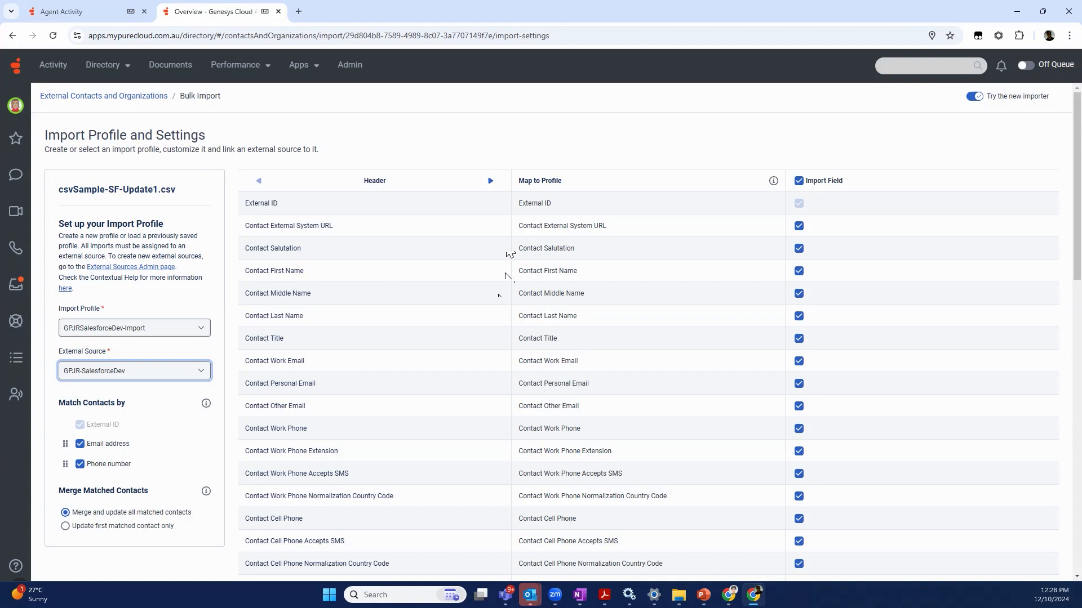
Step: Preview how the Row 1 values of the CSV map to the profile fields, and return to the header view
{"action": "left_click", "coordinate": [490, 181]}
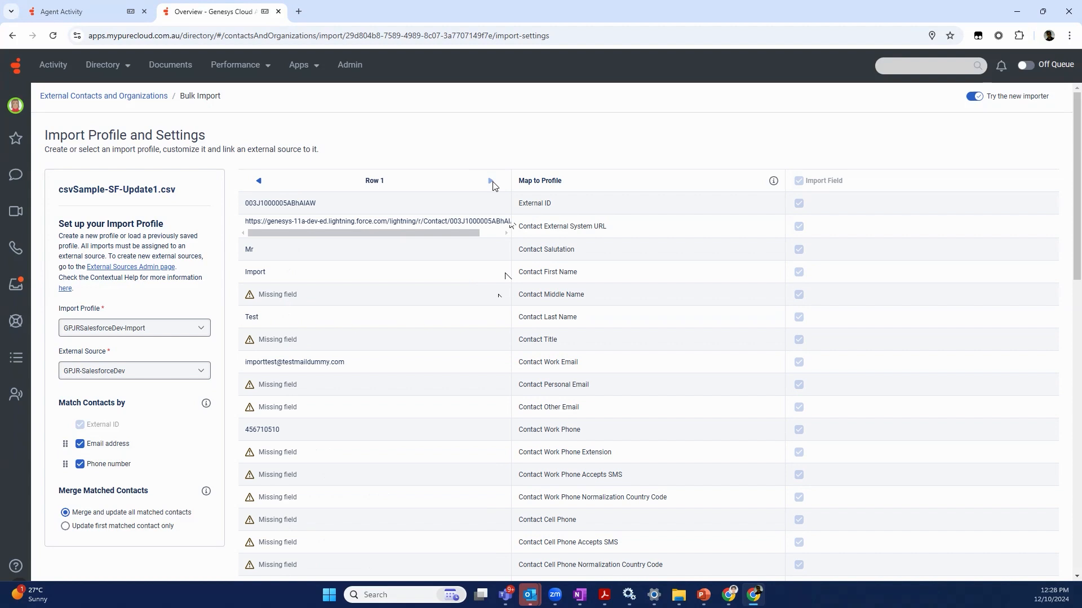
{"action": "scroll", "coordinate": [291, 283], "scroll_direction": "down", "scroll_amount": 1}
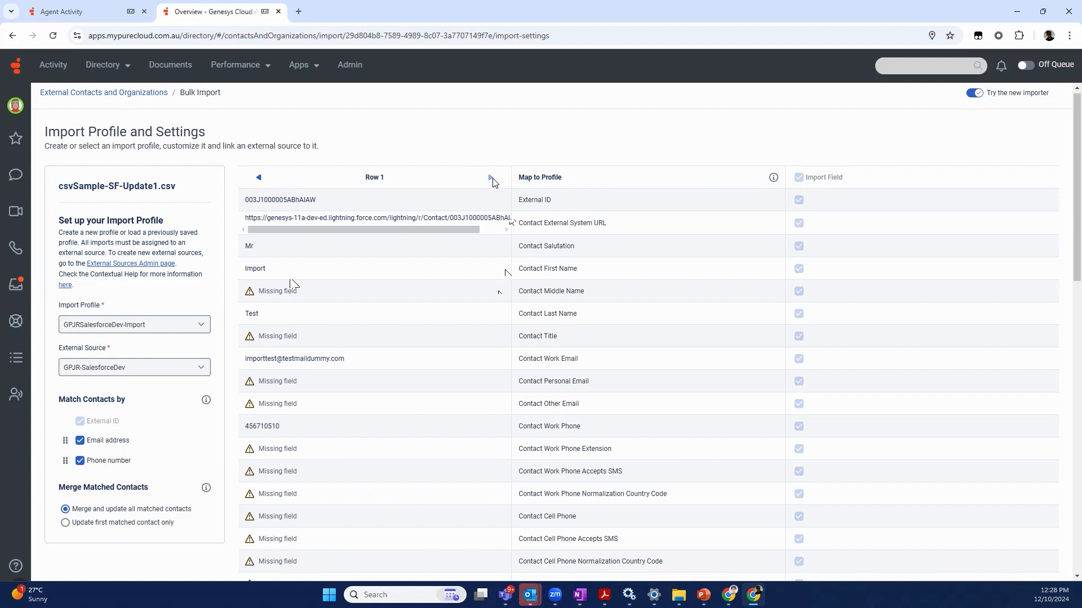
{"action": "scroll", "coordinate": [492, 181], "scroll_direction": "up", "scroll_amount": 1}
{"action": "left_click", "coordinate": [259, 179]}
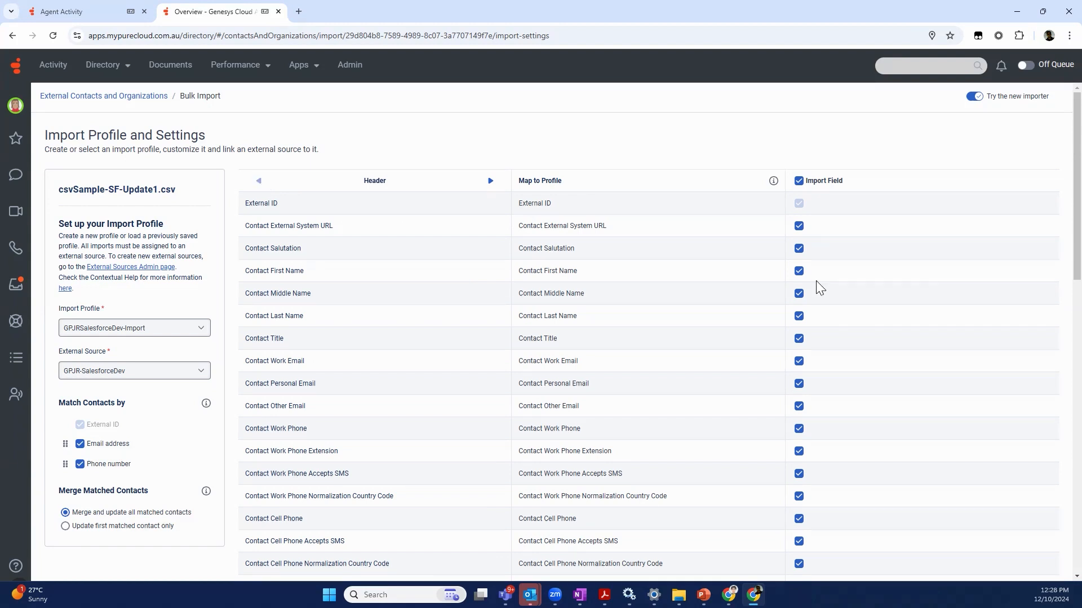
Step: Accept the field mapping for all fields, validate the data and import the CSV file
{"action": "scroll", "coordinate": [816, 281], "scroll_direction": "down", "scroll_amount": 15}
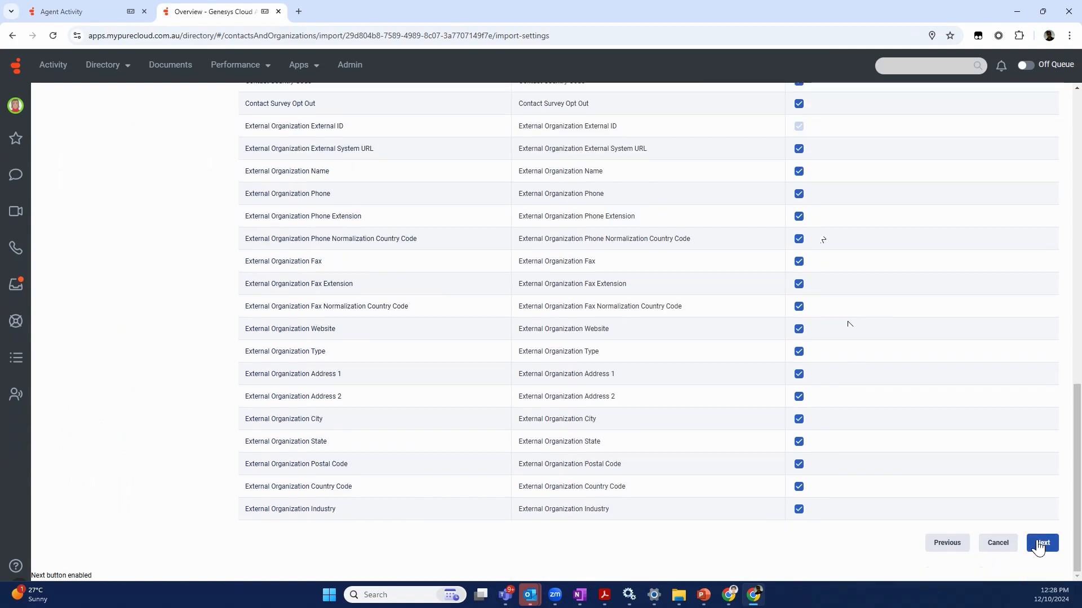
{"action": "left_click", "coordinate": [1041, 544]}
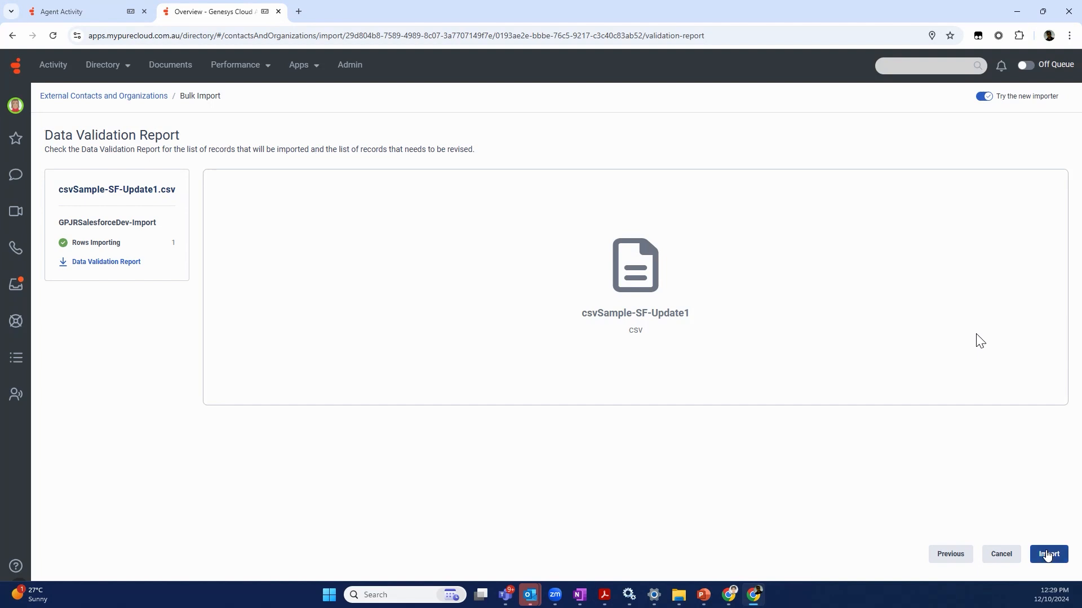
{"action": "left_click", "coordinate": [1047, 554]}
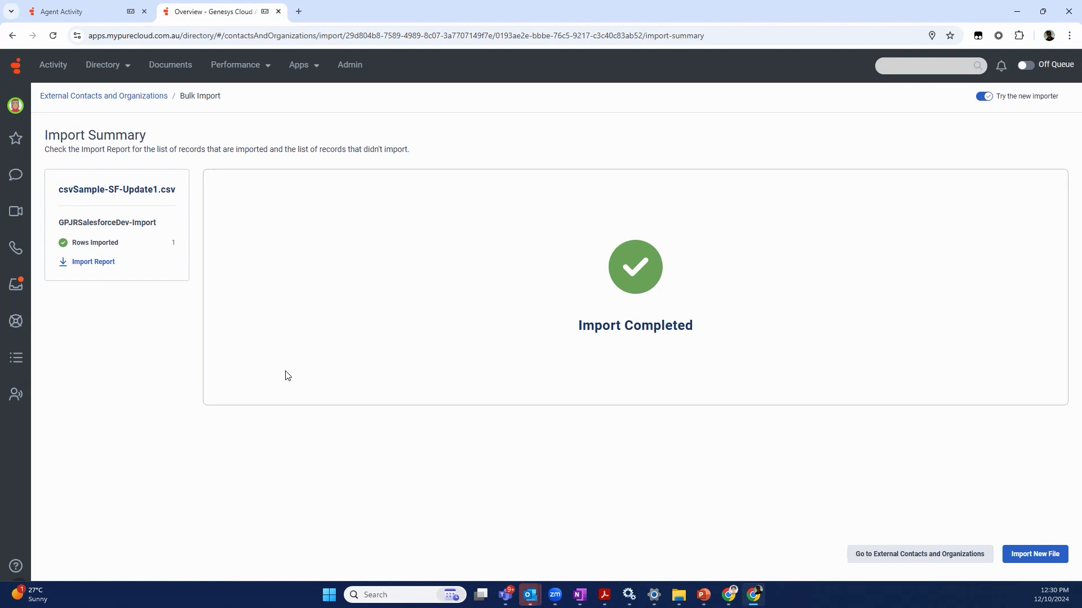
Step: Look for the imported contact in External Contacts and Organizations, searching for "import", and open its record
{"action": "left_click", "coordinate": [149, 98]}
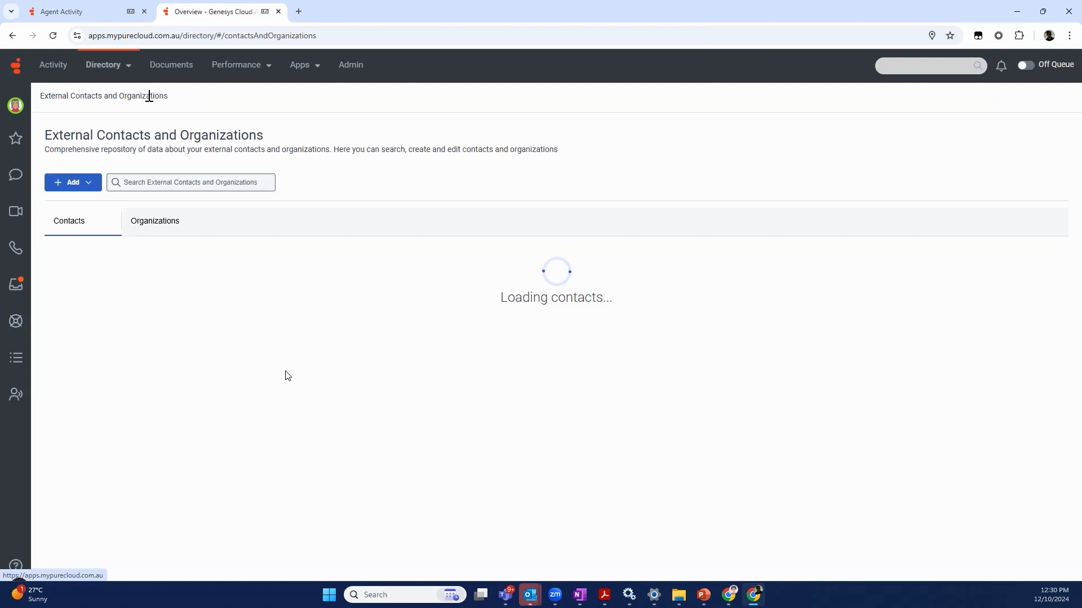
{"action": "scroll", "coordinate": [339, 439], "scroll_direction": "down", "scroll_amount": 3}
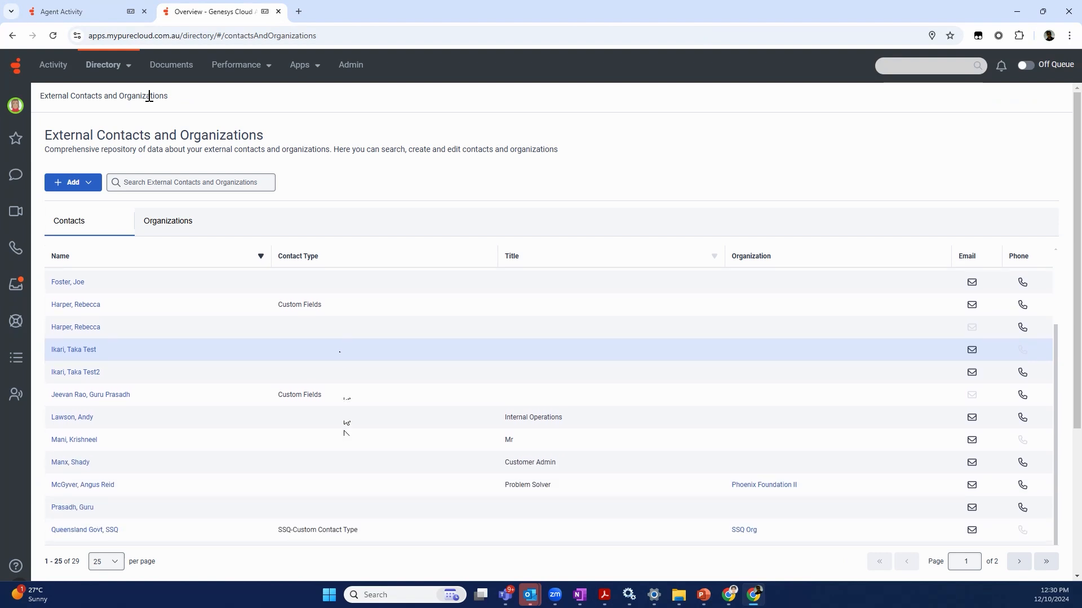
{"action": "scroll", "coordinate": [344, 436], "scroll_direction": "down", "scroll_amount": 2}
{"action": "scroll", "coordinate": [344, 435], "scroll_direction": "down", "scroll_amount": 1}
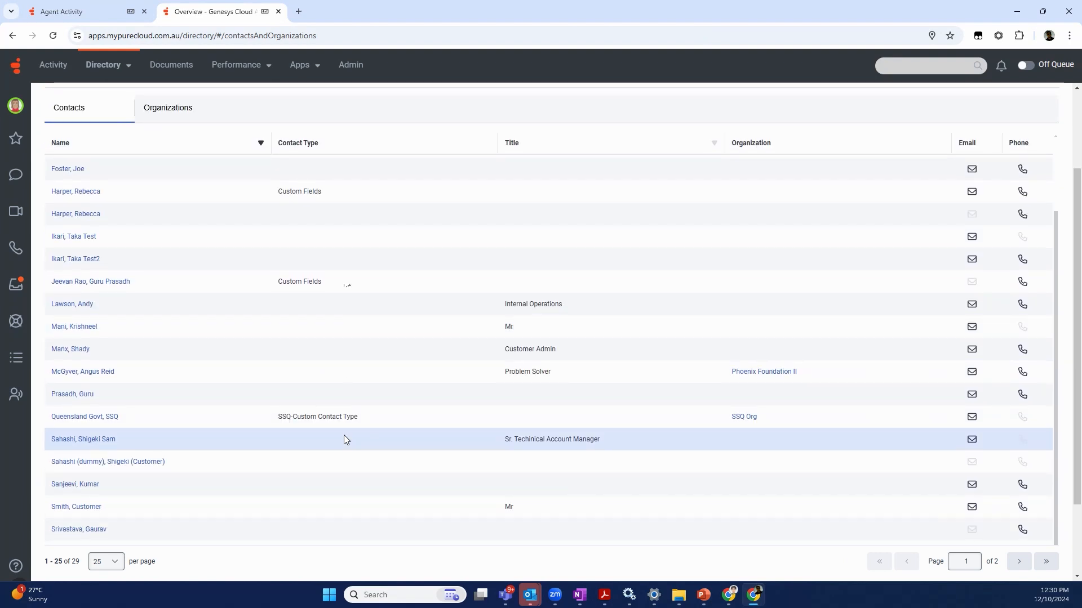
{"action": "scroll", "coordinate": [281, 468], "scroll_direction": "down", "scroll_amount": 2}
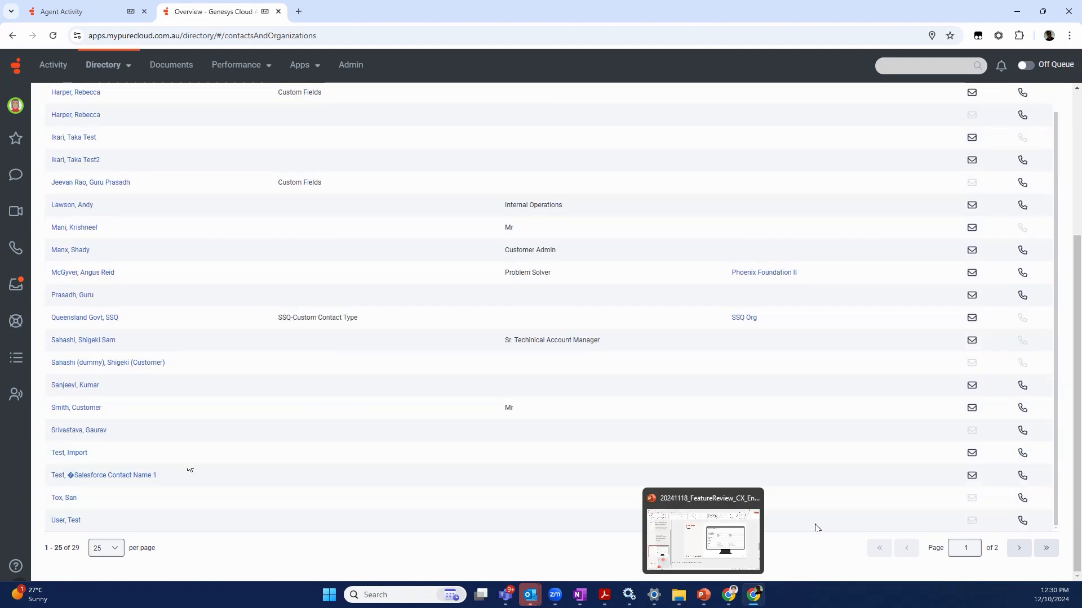
{"action": "left_click", "coordinate": [1019, 549]}
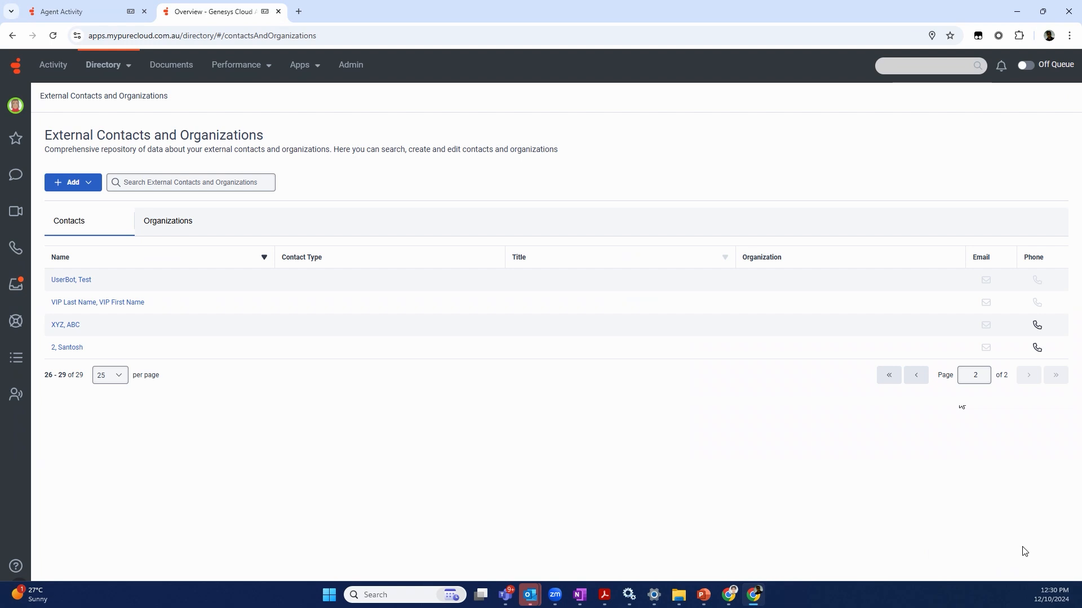
{"action": "left_click", "coordinate": [916, 375]}
{"action": "left_click", "coordinate": [193, 182]}
{"action": "type", "text": "import"}
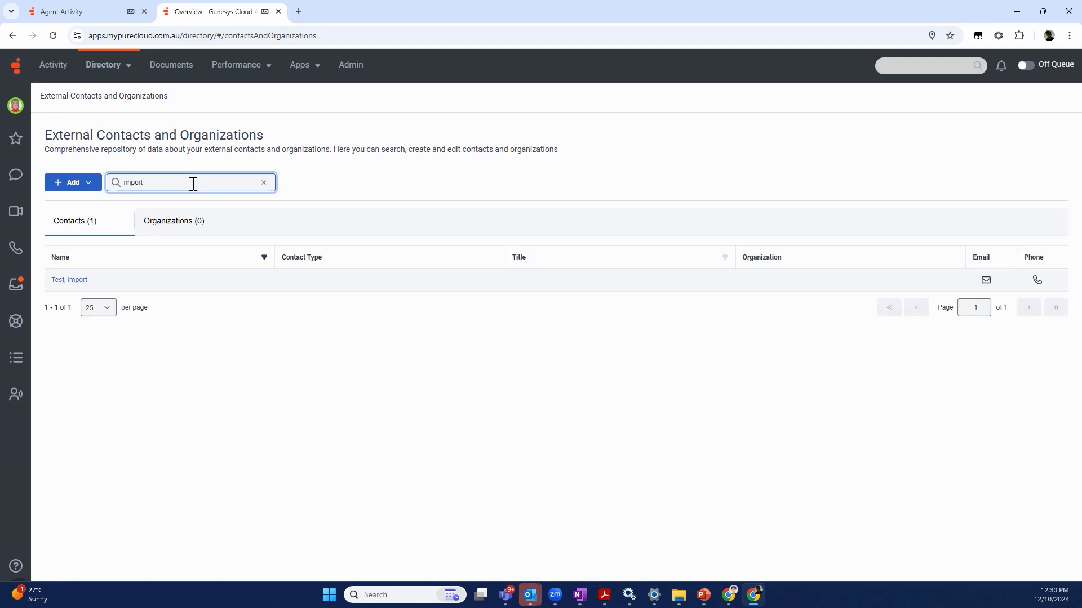
{"action": "left_click", "coordinate": [84, 285]}
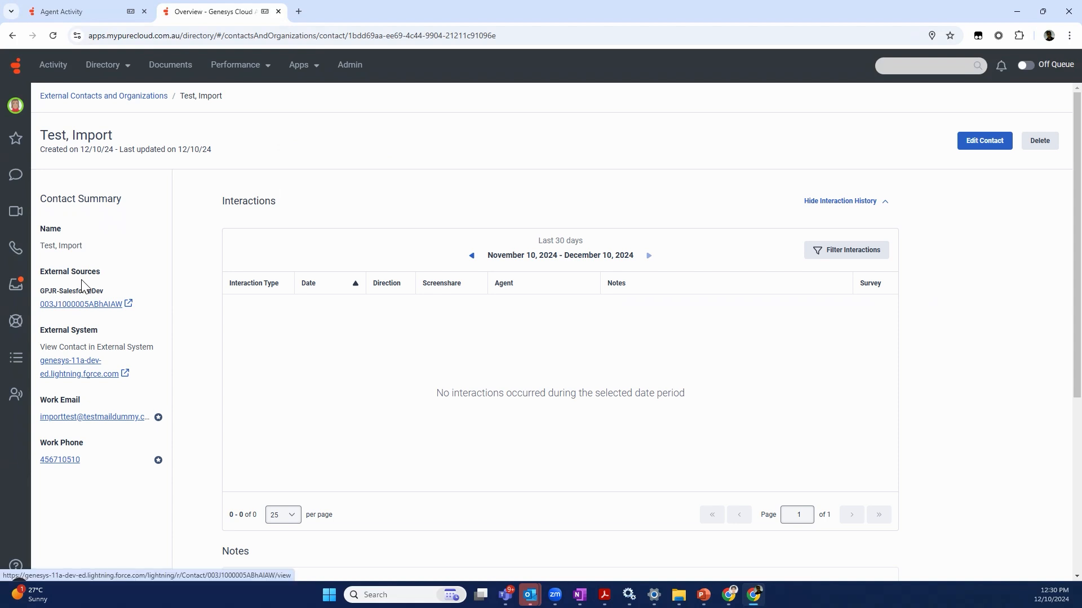
Step: Follow the contact's External System link and open its address in a new tab of the browser window signed in to Salesforce
{"action": "left_click", "coordinate": [99, 374]}
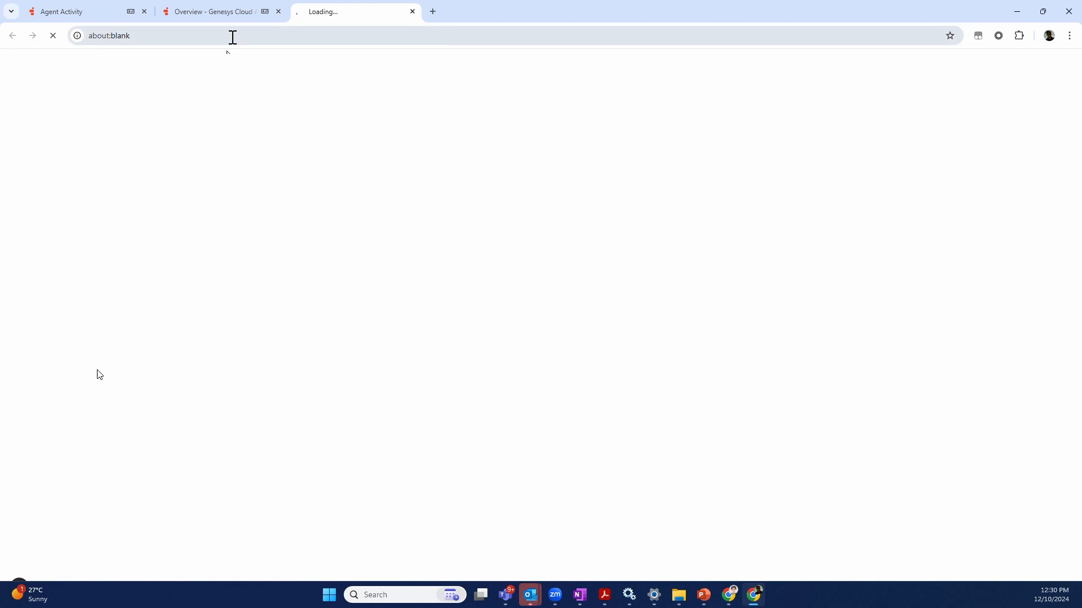
{"action": "left_click", "coordinate": [233, 37]}
{"action": "mouse_move", "coordinate": [730, 591]}
{"action": "left_click", "coordinate": [738, 558]}
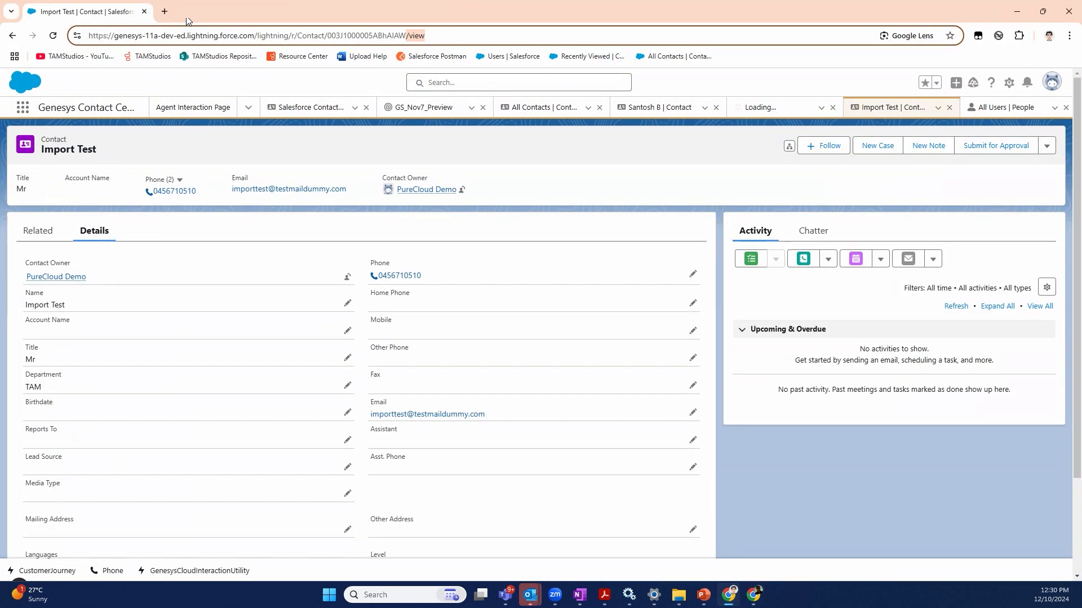
{"action": "key", "text": "ctrl+t"}
{"action": "type", "text": "genesys-11a-dev-ed.my.salesforce.com/?ec=302&startURL=%2Fvisualforce%2Fsession%3Furl%3Dhttps%253A%252F%252Fgenesys-11a-dev-ed.lightning.force.com%252Flightning%252Fr%252FContact%252F003J1000005ABhAIAW%252Fview"}
{"action": "key", "text": "Return"}
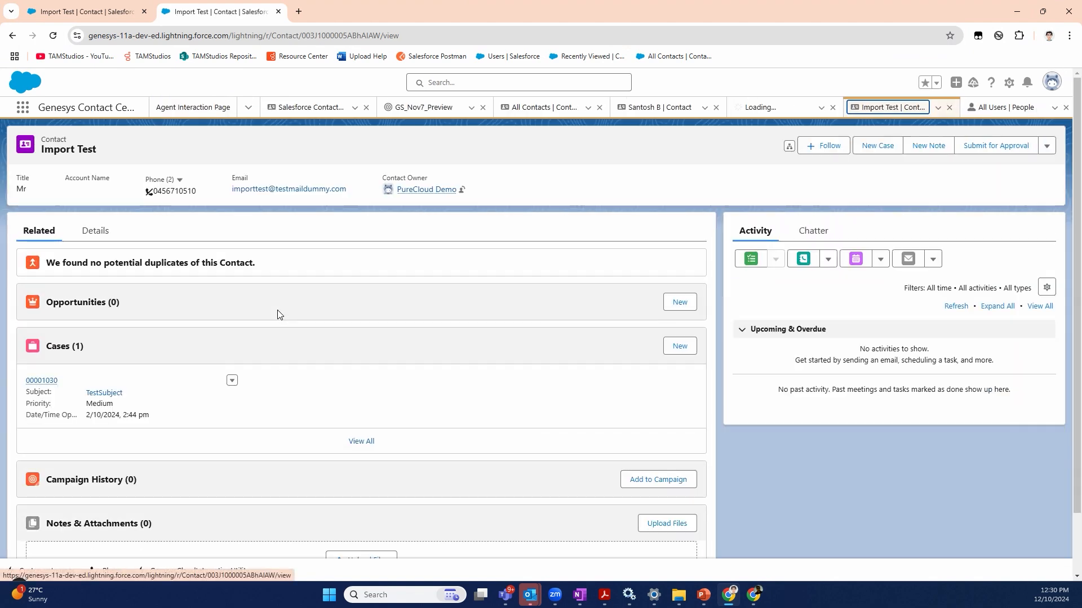
Step: View the contact's details in Salesforce, and switch back to its record in Genesys Cloud
{"action": "left_click", "coordinate": [90, 231]}
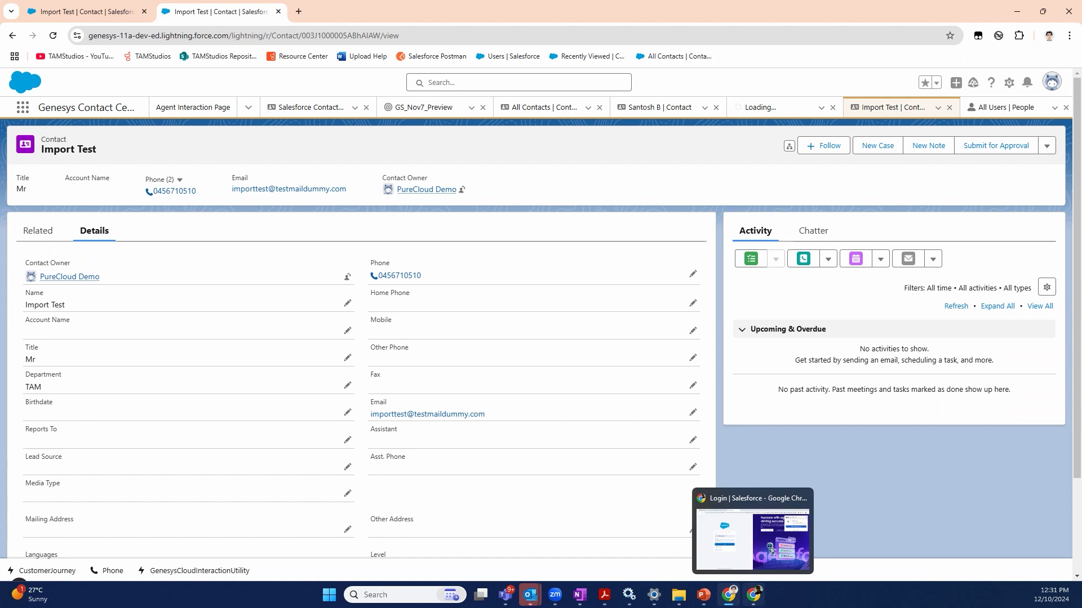
{"action": "left_click", "coordinate": [753, 594]}
{"action": "left_click", "coordinate": [201, 14]}
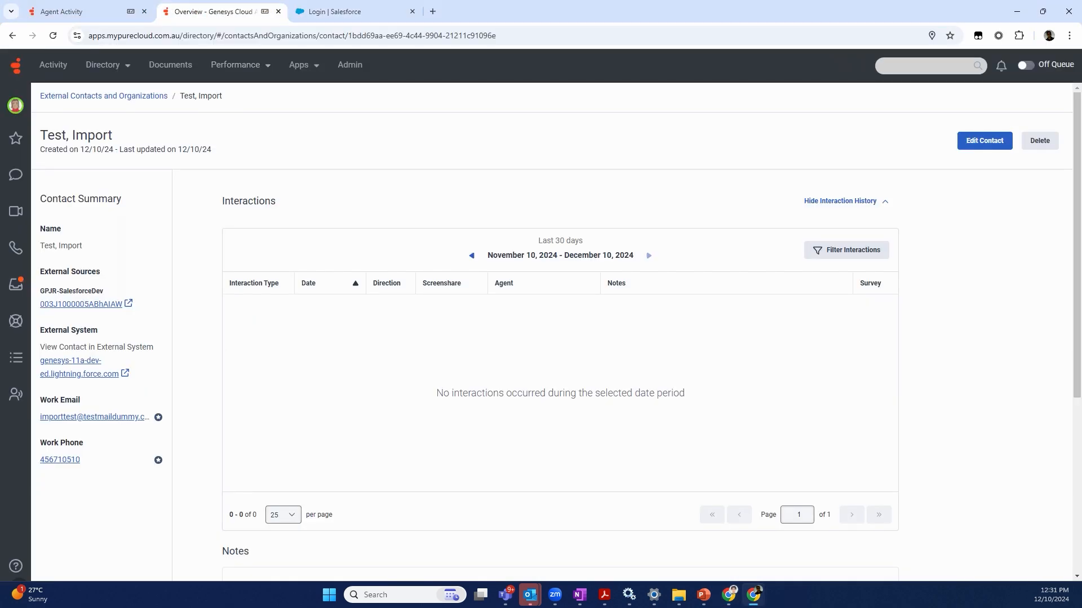